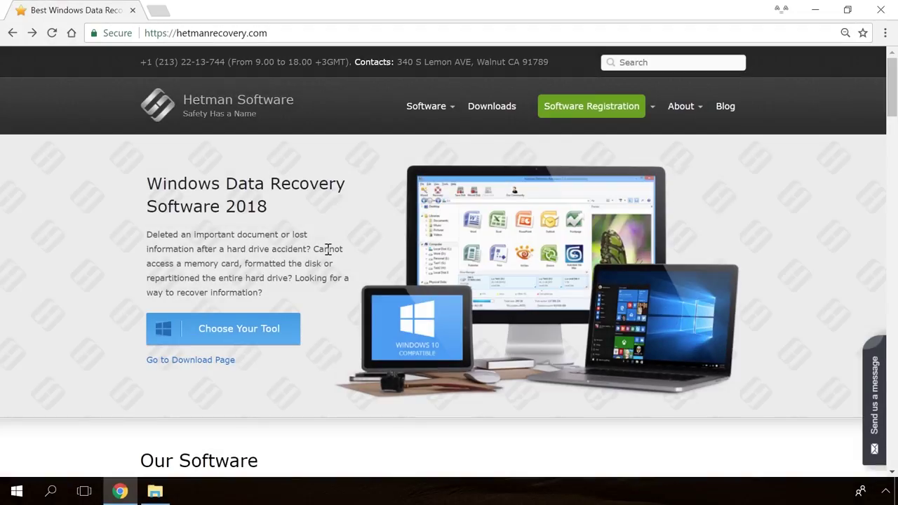
# Open the Partition Recovery 2.8 product page from the software list and start its free download.
pyautogui.scroll(-15, 328, 249)
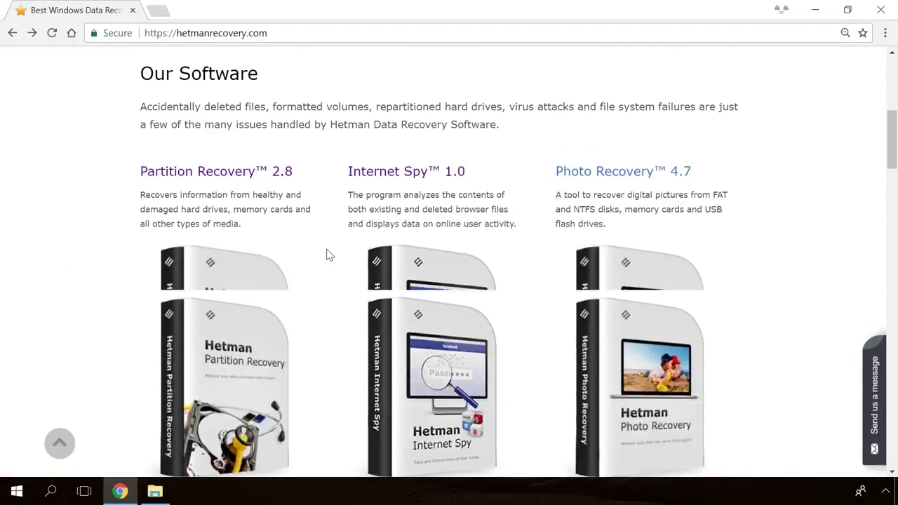
pyautogui.scroll(10, 327, 254)
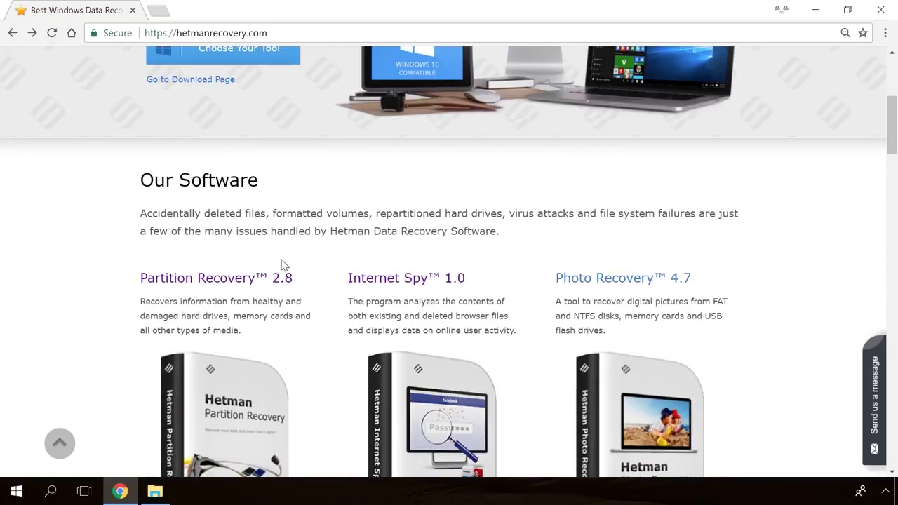
pyautogui.click(245, 281)
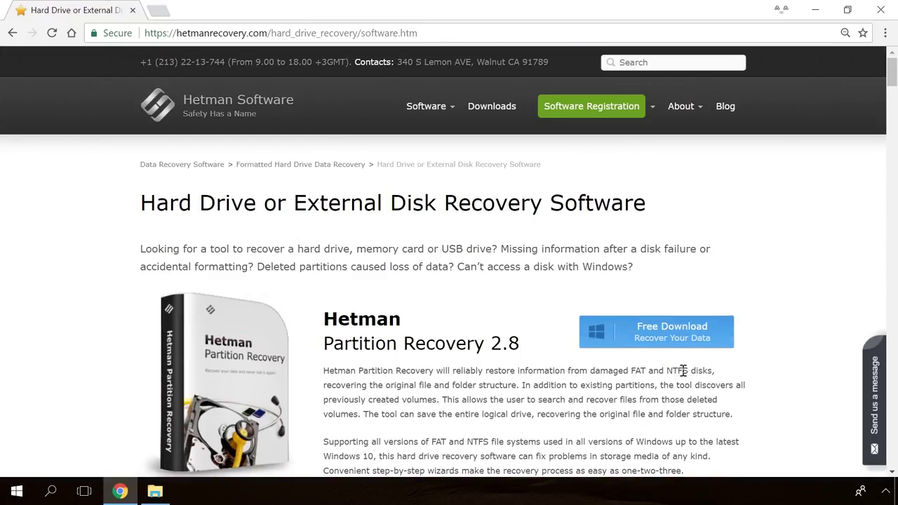
pyautogui.click(647, 337)
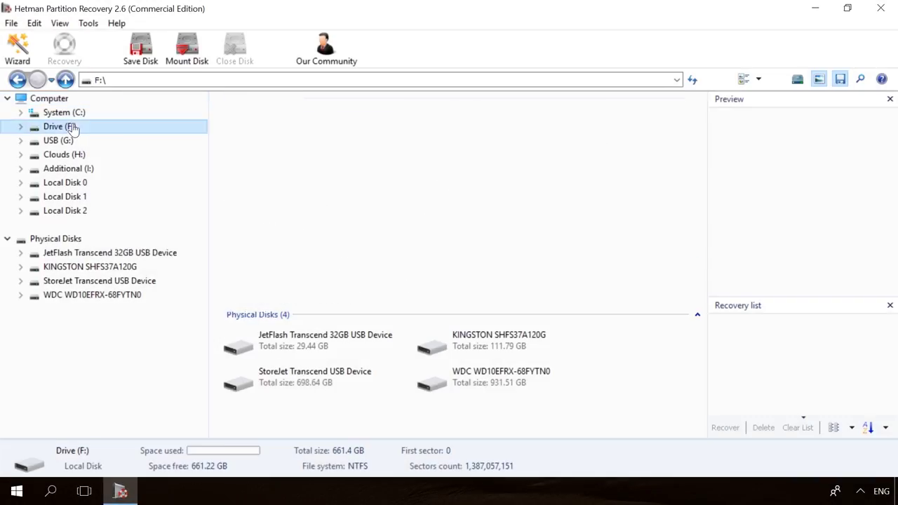
# Run a fast scan of Drive (F:) and finish the File Recovery Wizard.
pyautogui.doubleClick(72, 128)
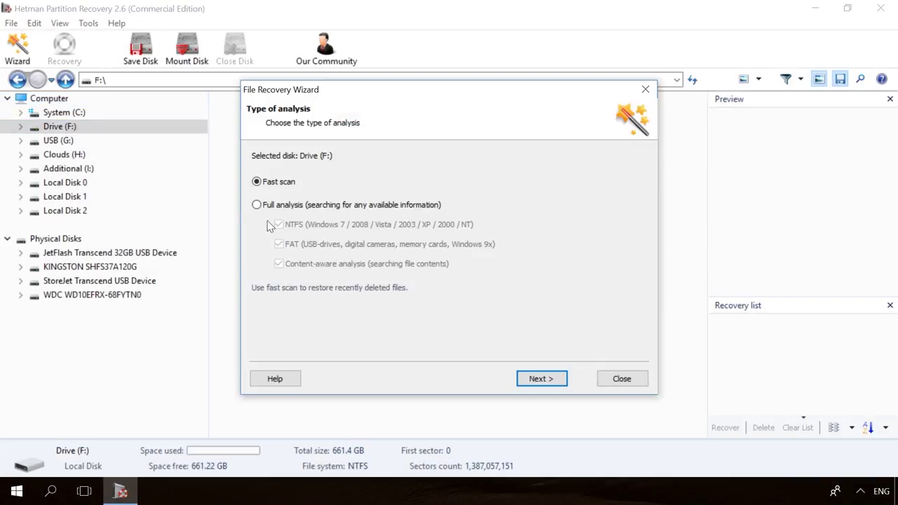
pyautogui.click(561, 381)
pyautogui.click(561, 381)
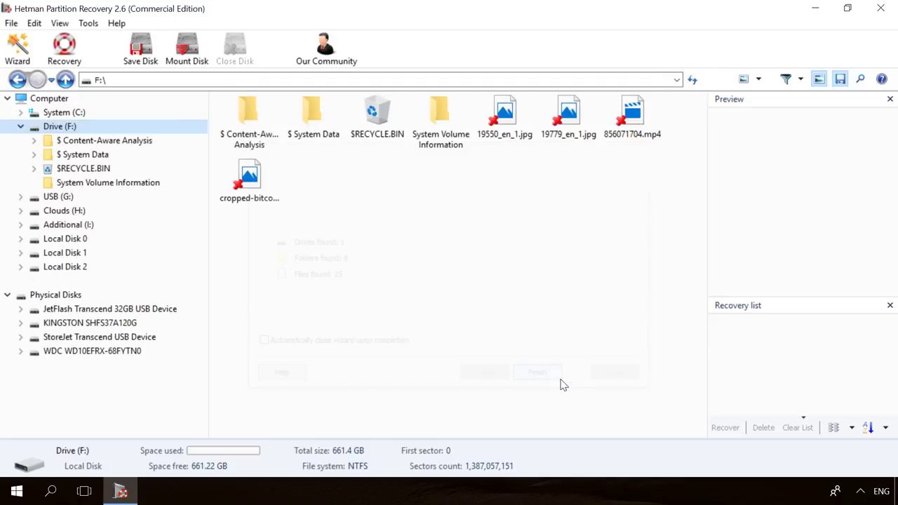
# Preview the deleted files 19779_en_1.jpg and 856071704.mp4 on Drive (F:) and start recovering the video.
pyautogui.click(568, 112)
pyautogui.click(642, 112)
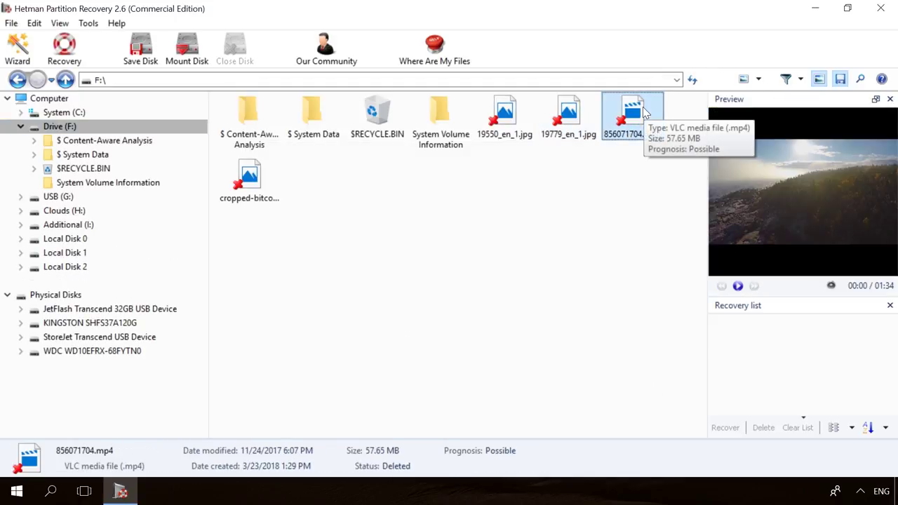
pyautogui.click(64, 49)
pyautogui.click(533, 380)
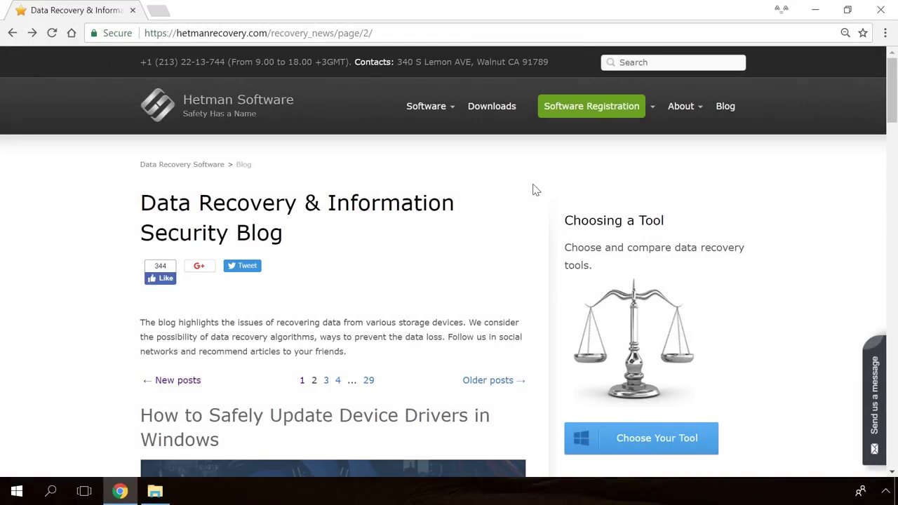
# Open the blog article "How to Fix the Error 'Windows Detected a Hard Disk Problem'" from the second page of posts.
pyautogui.scroll(-15, 535, 189)
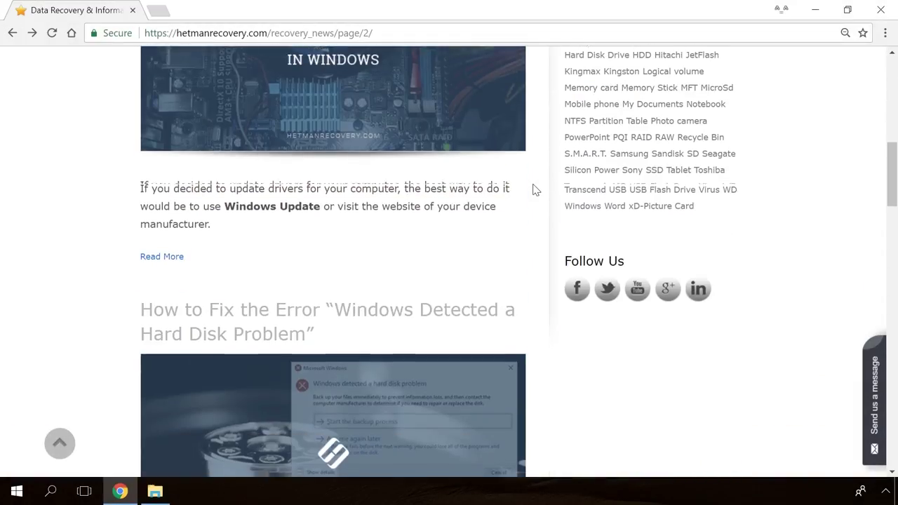
pyautogui.scroll(-9, 534, 189)
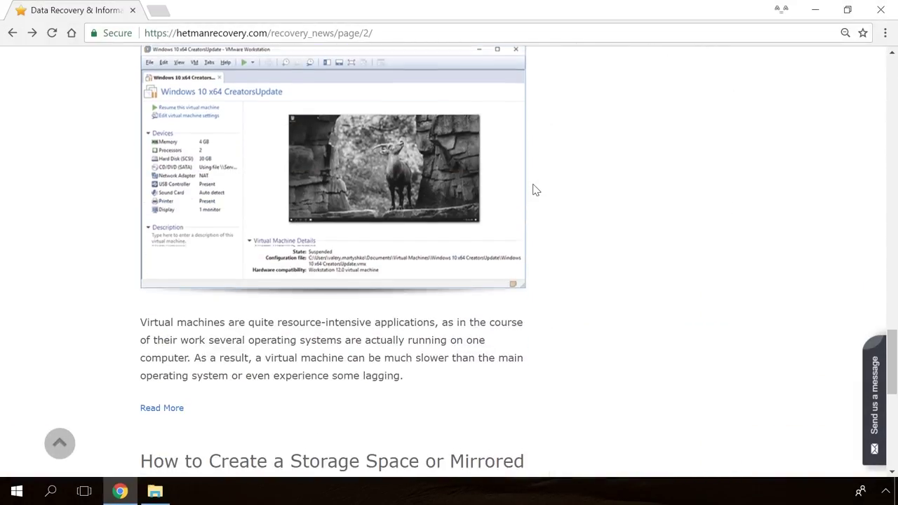
pyautogui.scroll(8, 534, 189)
pyautogui.scroll(10, 534, 189)
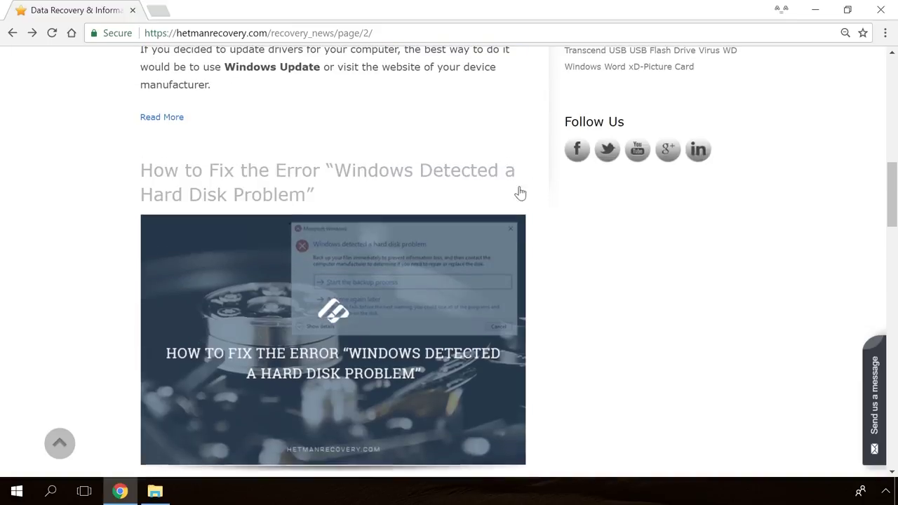
pyautogui.click(341, 254)
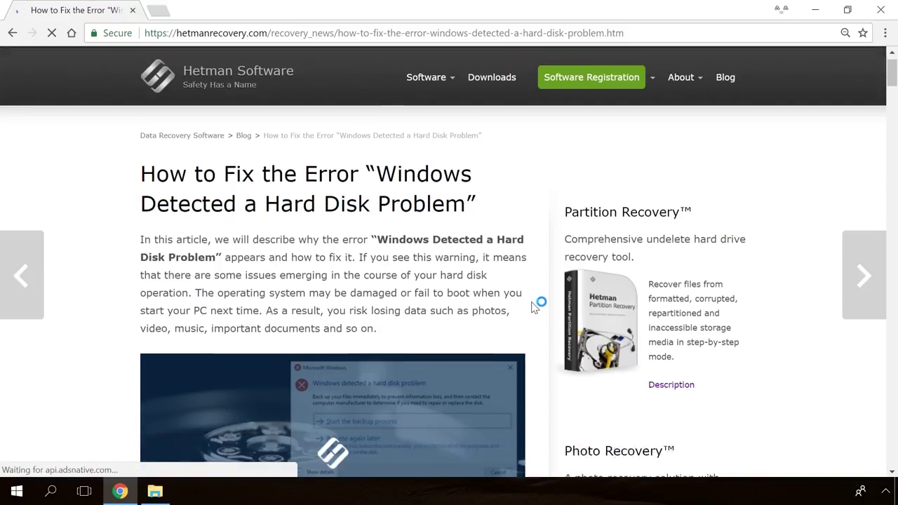
# Read through the article's System File Checker solution and open the form for messaging the company.
pyautogui.scroll(-10, 537, 303)
pyautogui.scroll(-20, 534, 305)
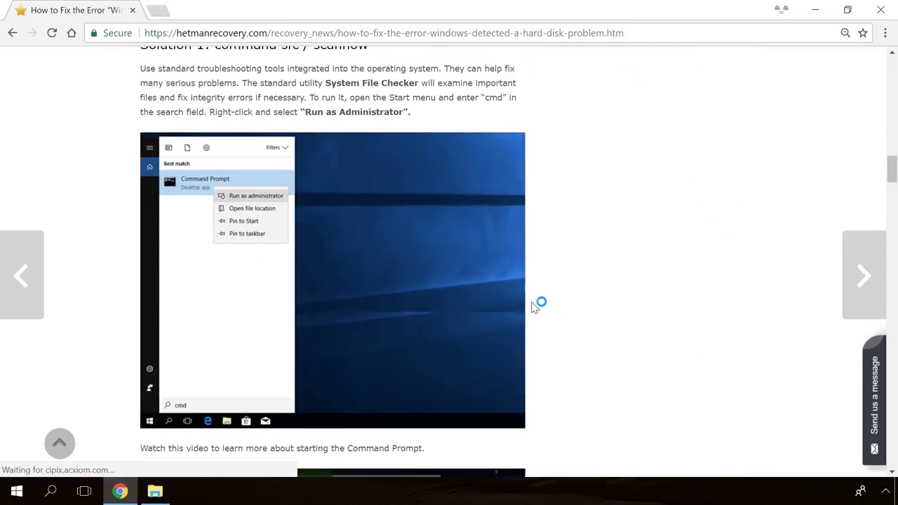
pyautogui.scroll(3, 630, 325)
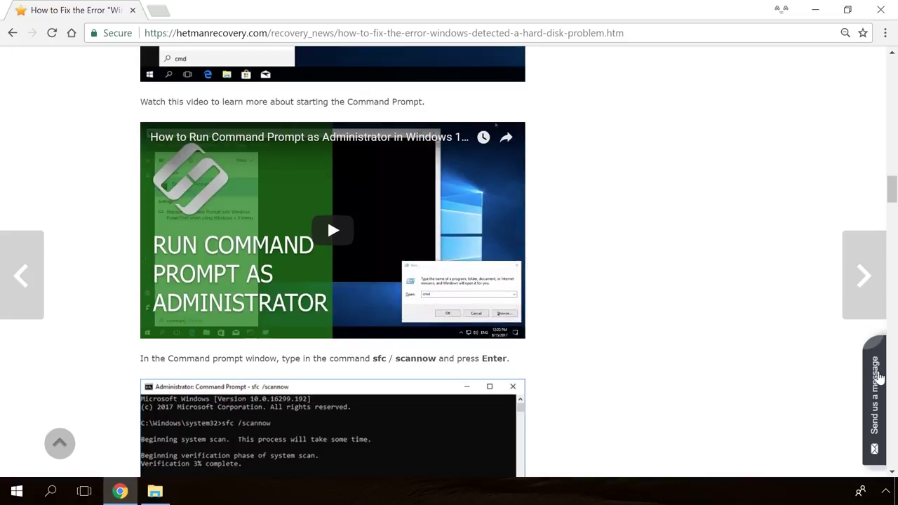
pyautogui.click(878, 377)
pyautogui.write('H')
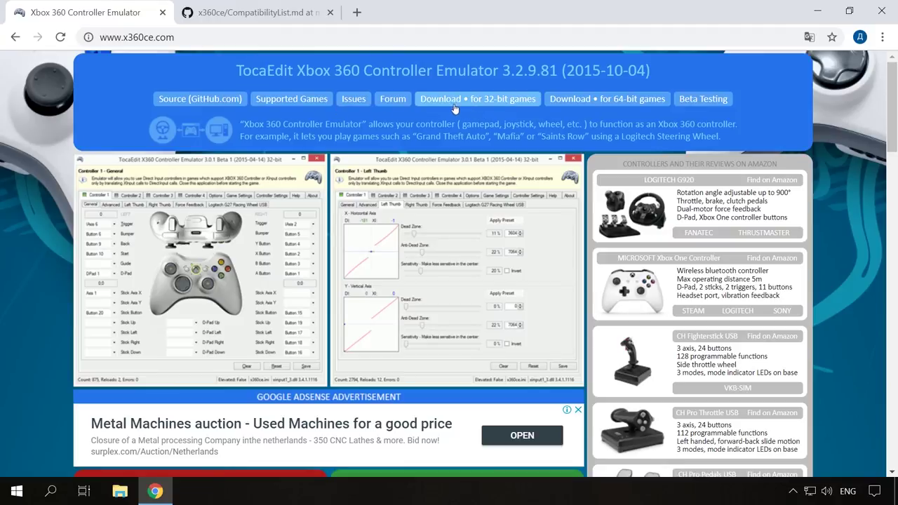
# Download the Xbox 360 Controller Emulator for 64-bit games and launch x360ce_x64 from the desktop as administrator.
pyautogui.click(629, 103)
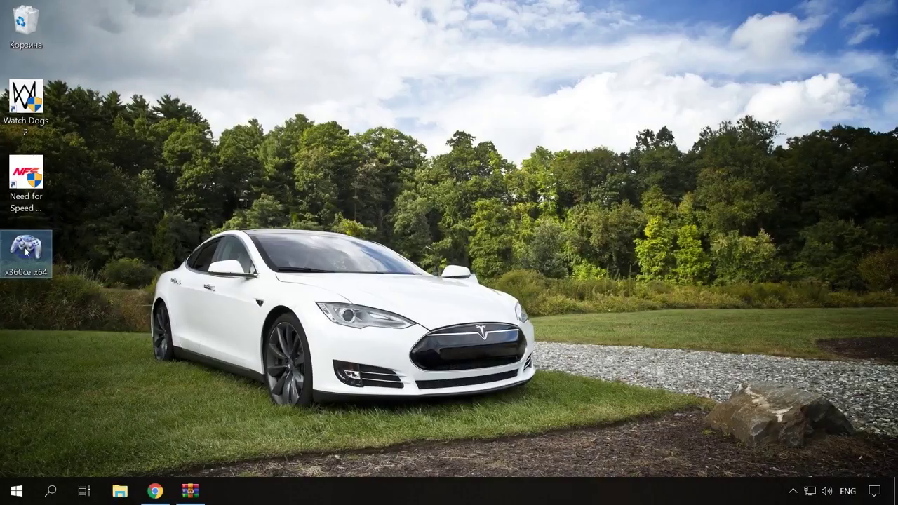
pyautogui.rightClick(23, 252)
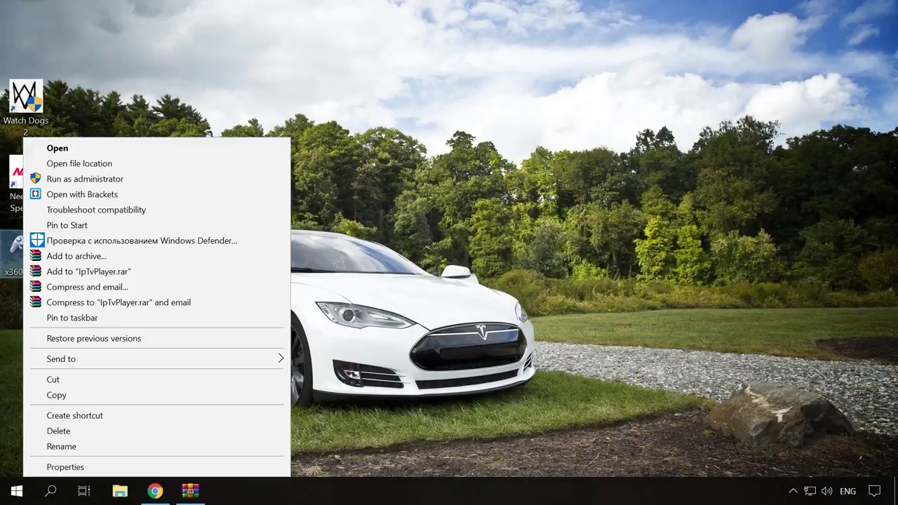
pyautogui.click(84, 178)
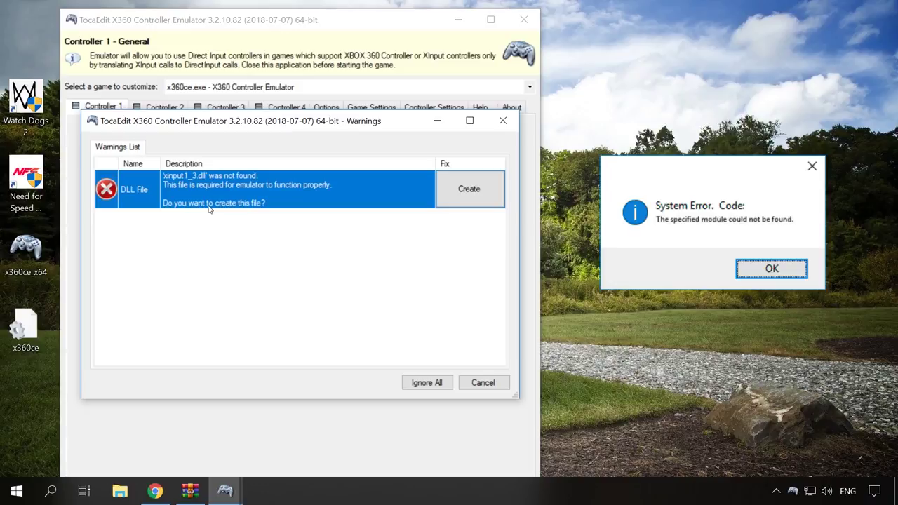
# Dismiss the system error and create the missing xinput1_3.dll file from the warnings list.
pyautogui.press('Return')
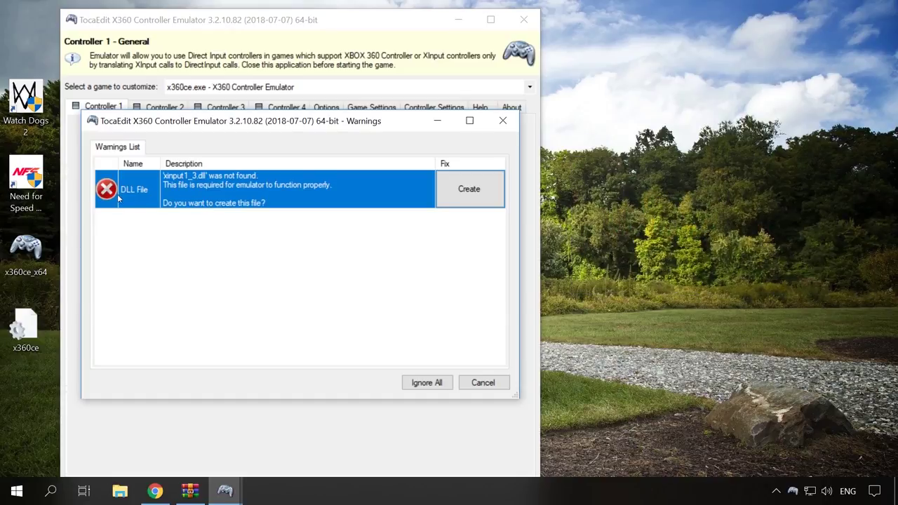
pyautogui.click(481, 197)
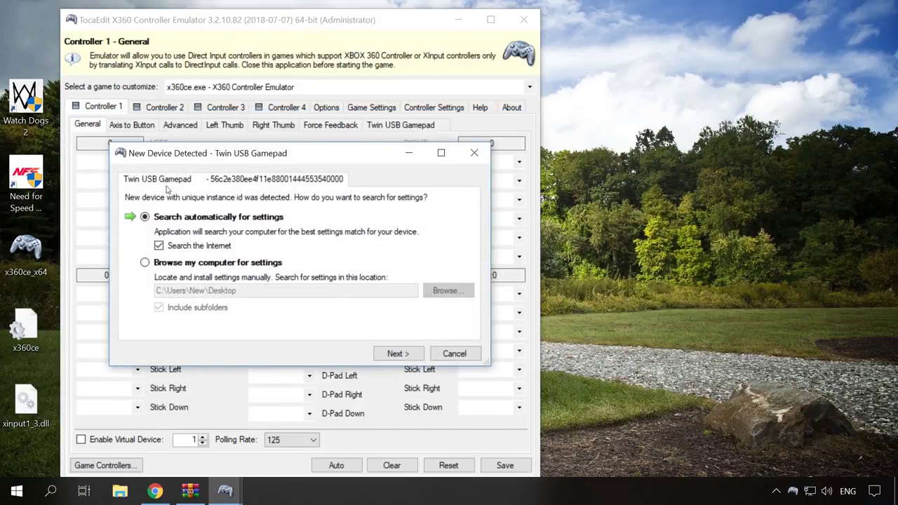
# Load the automatically found settings for both Twin USB Gamepads and list the most popular settings for these controllers.
pyautogui.click(396, 353)
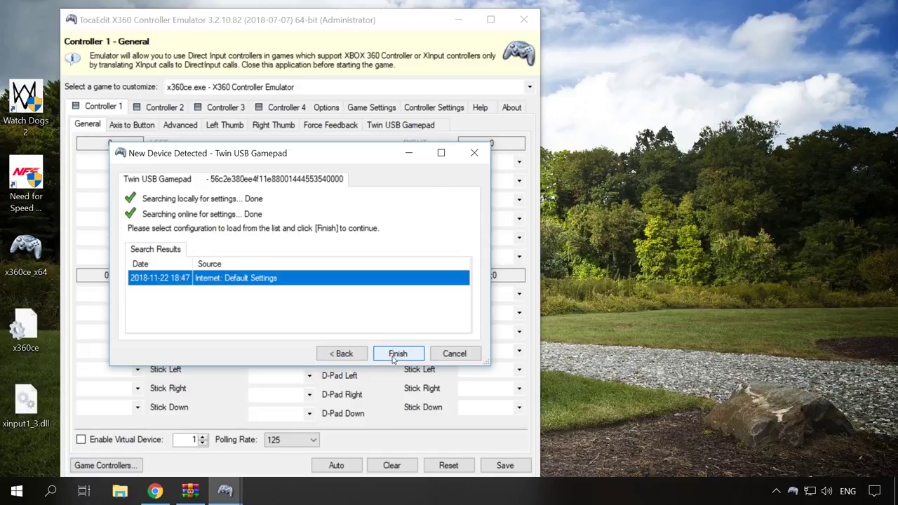
pyautogui.click(396, 354)
pyautogui.click(398, 353)
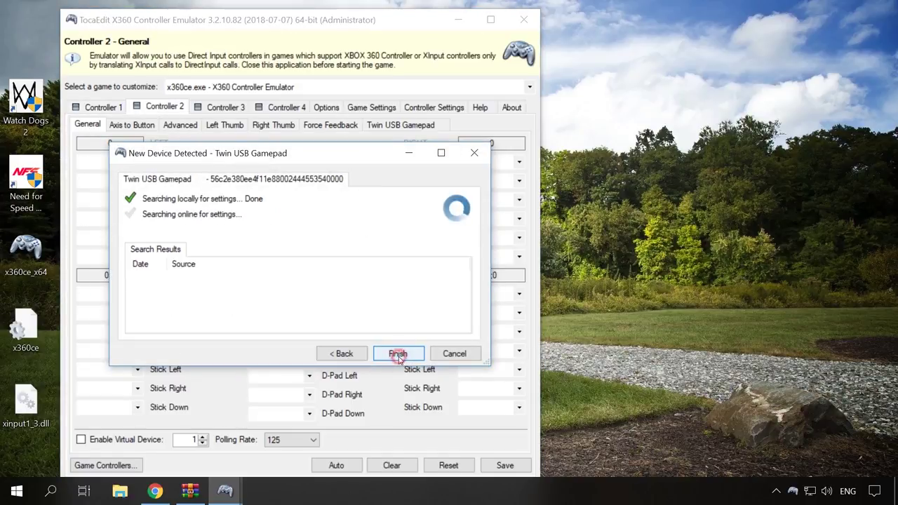
pyautogui.click(397, 354)
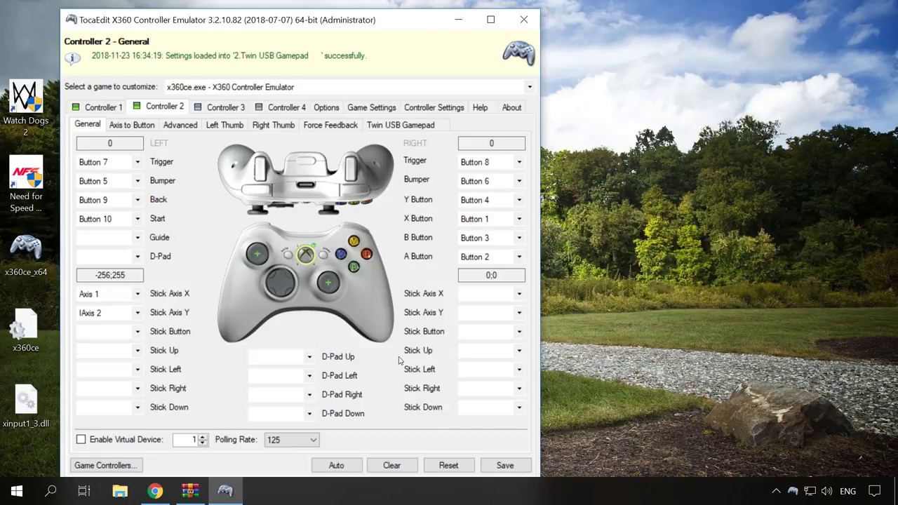
pyautogui.click(425, 106)
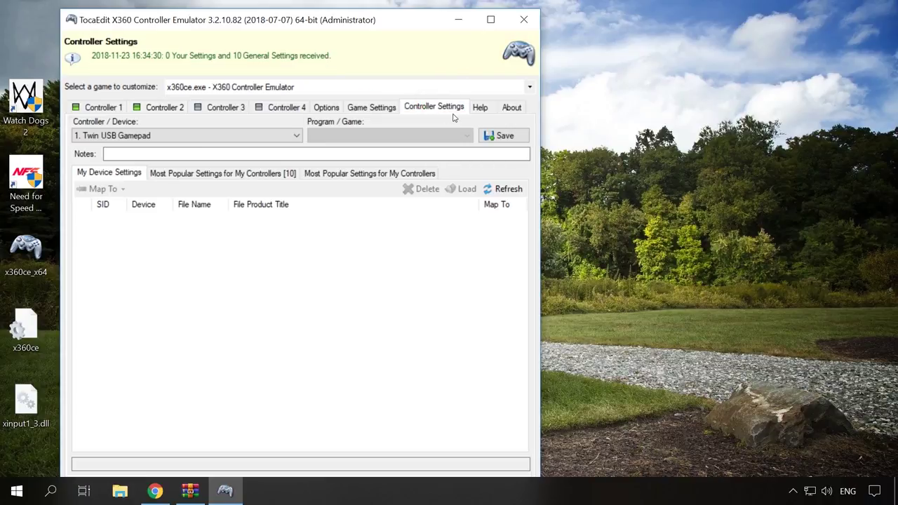
pyautogui.click(219, 175)
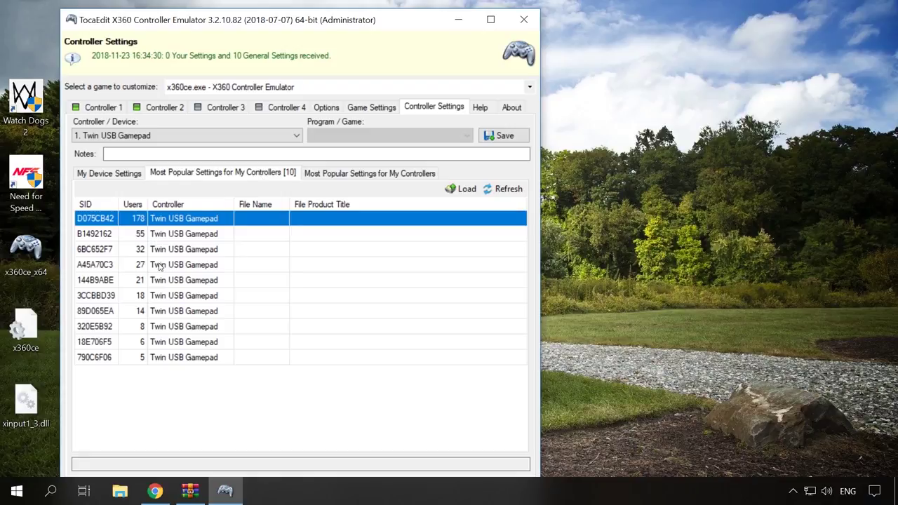
# Remap Controller 1's Y button to Button 1 by recording it from the gamepad, and save the mapping.
pyautogui.click(98, 108)
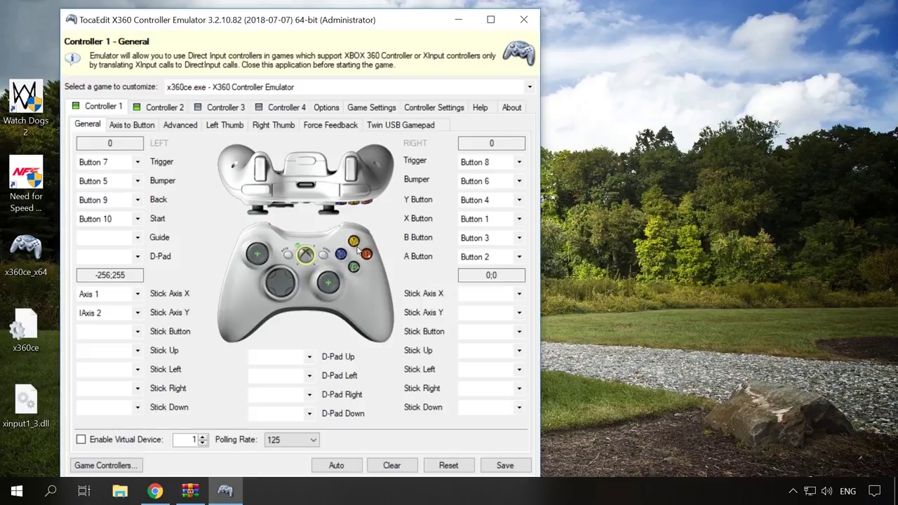
pyautogui.click(519, 200)
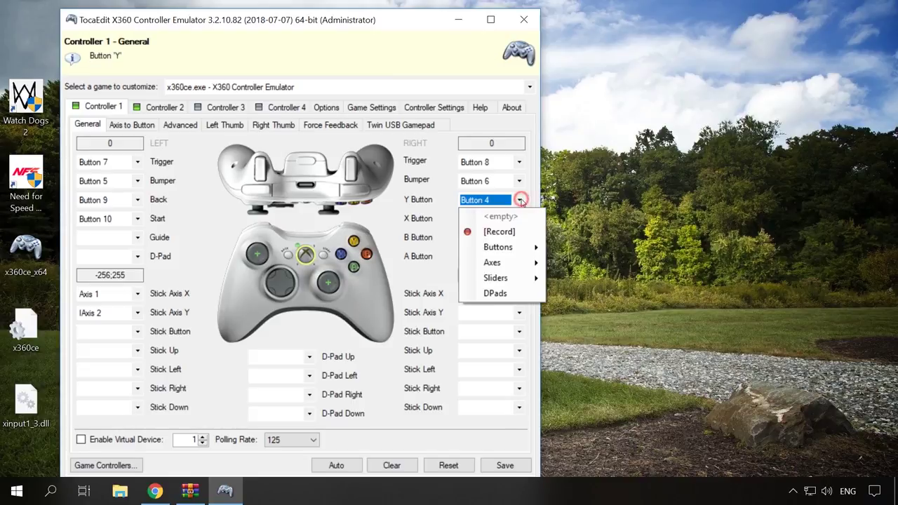
pyautogui.click(495, 232)
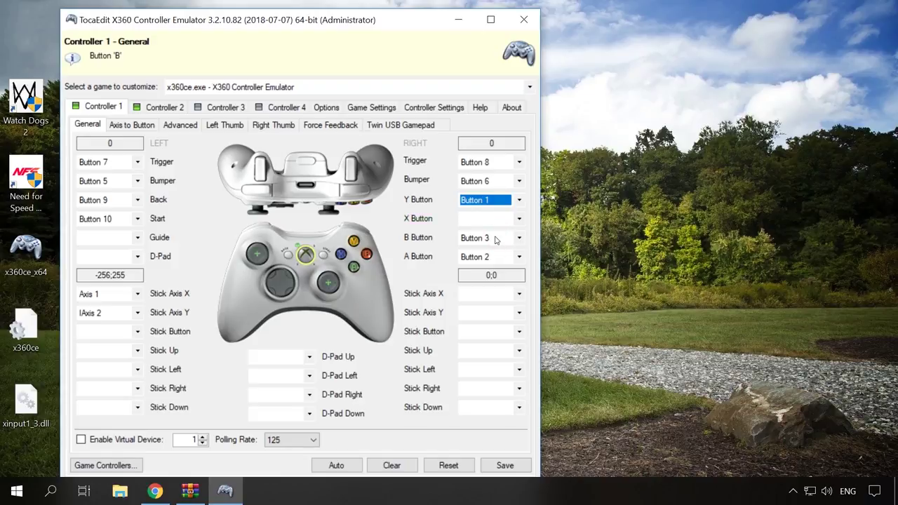
pyautogui.click(505, 465)
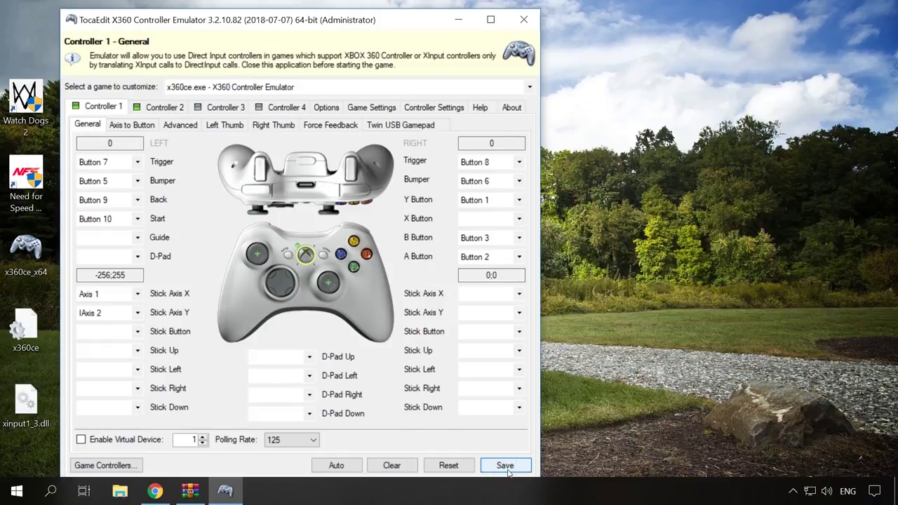
# Review Controller 1's left and right thumb axis settings, save them, and return to the general button mapping.
pyautogui.click(234, 127)
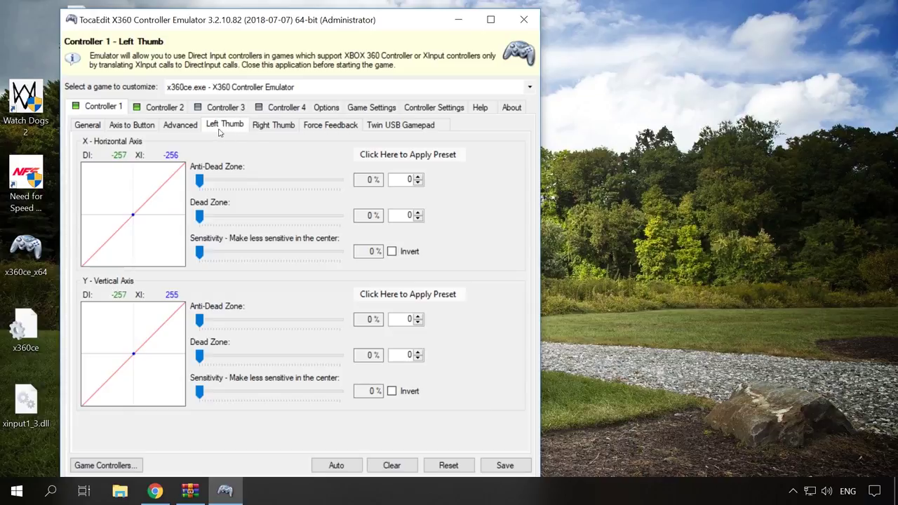
pyautogui.click(279, 128)
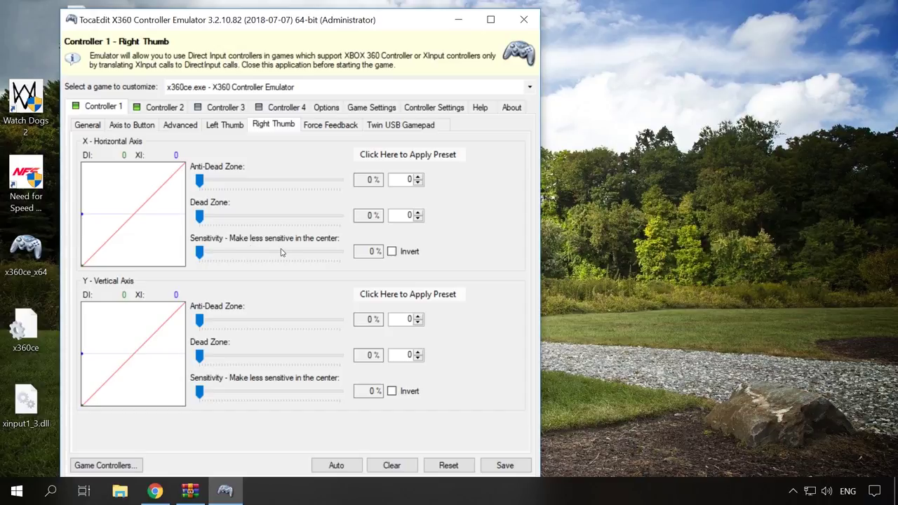
pyautogui.click(505, 465)
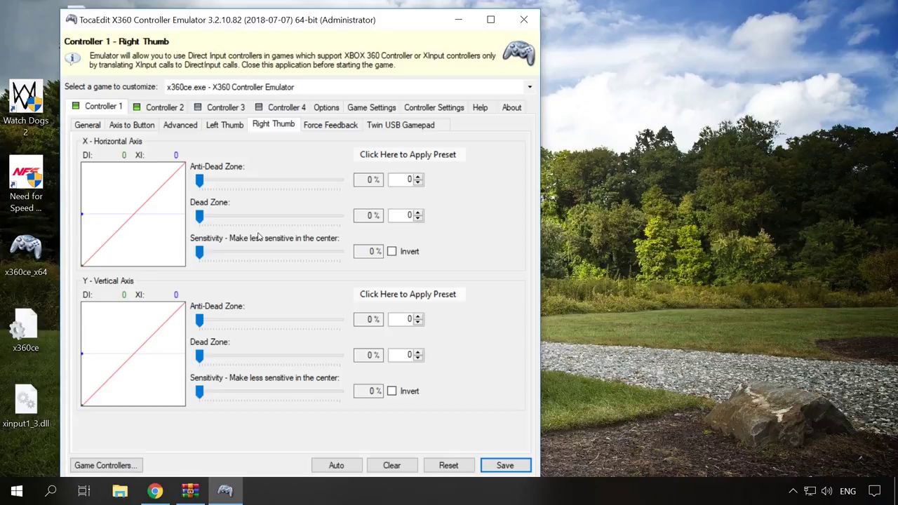
pyautogui.click(87, 125)
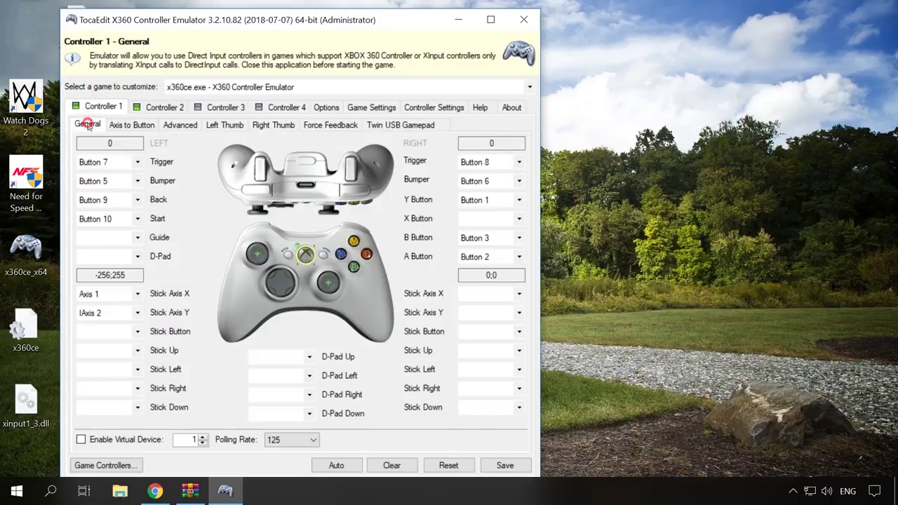
# Close the emulator and copy the x360ce and xinput1_3.dll files from the desktop into the Need for Speed Payback folder.
pyautogui.click(523, 22)
pyautogui.moveTo(70, 305); pyautogui.dragTo(17, 433)
pyautogui.rightClick(28, 338)
pyautogui.click(64, 241)
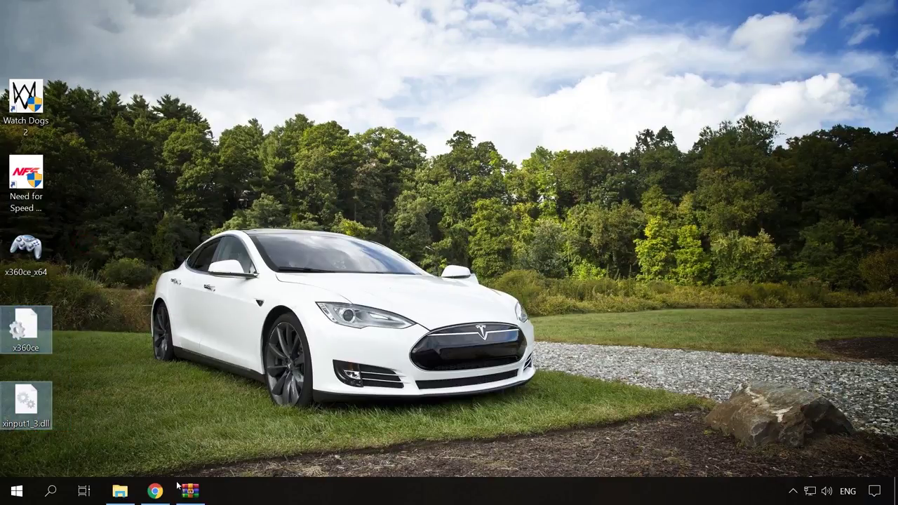
pyautogui.click(120, 491)
pyautogui.rightClick(244, 333)
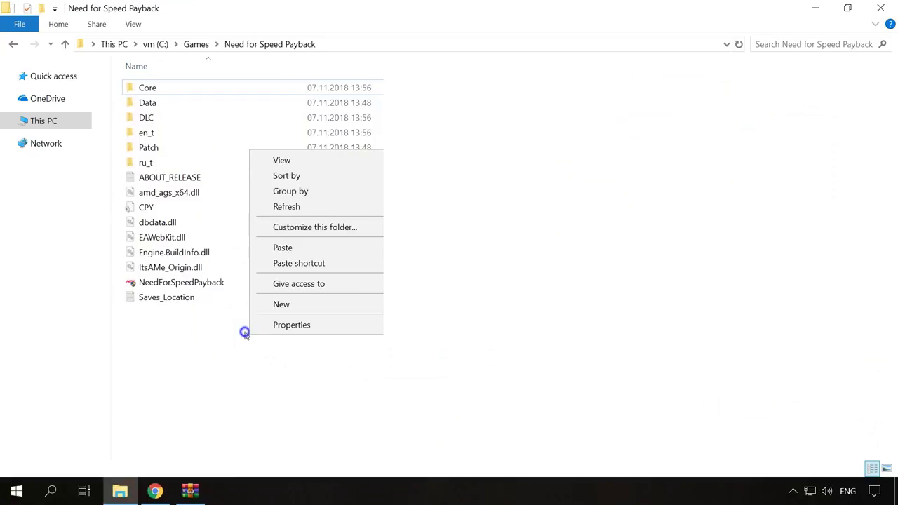
pyautogui.click(282, 247)
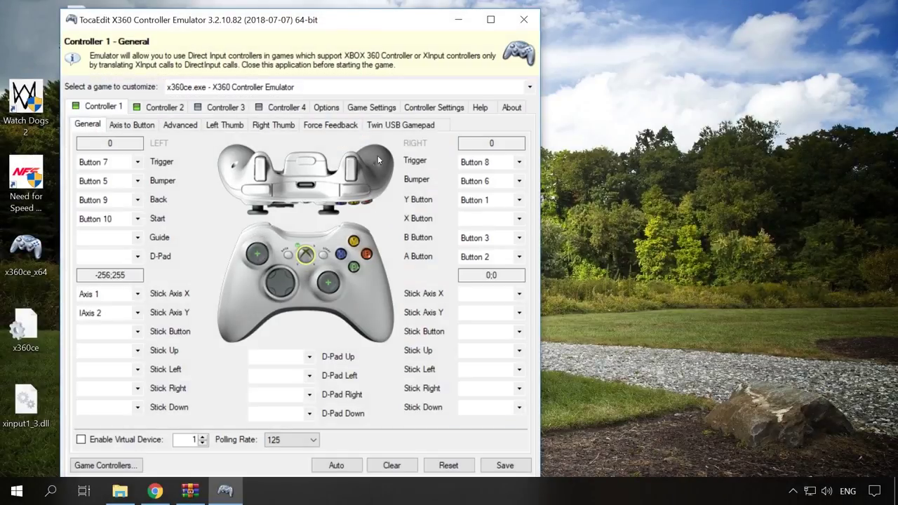
# Add the NeedForSpeedPayback executable from the Need for Speed Payback folder to the emulator's game settings.
pyautogui.click(380, 109)
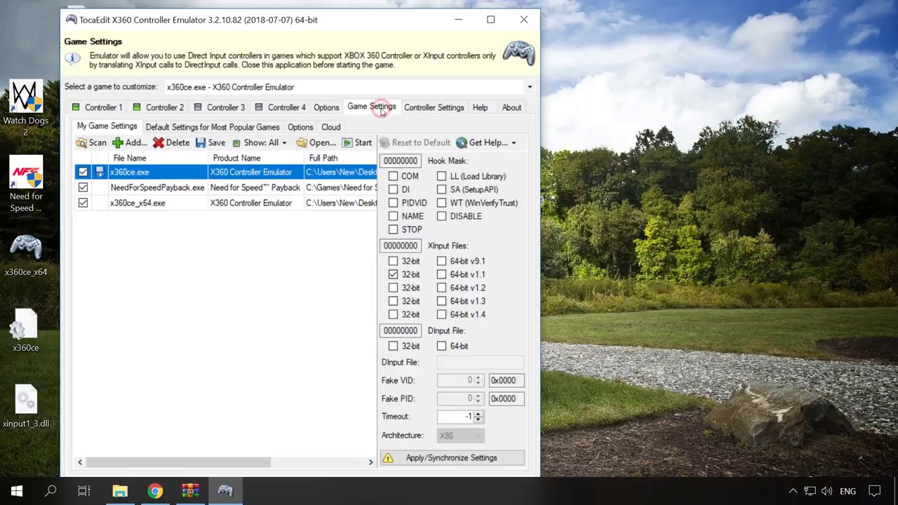
pyautogui.click(118, 145)
pyautogui.click(246, 216)
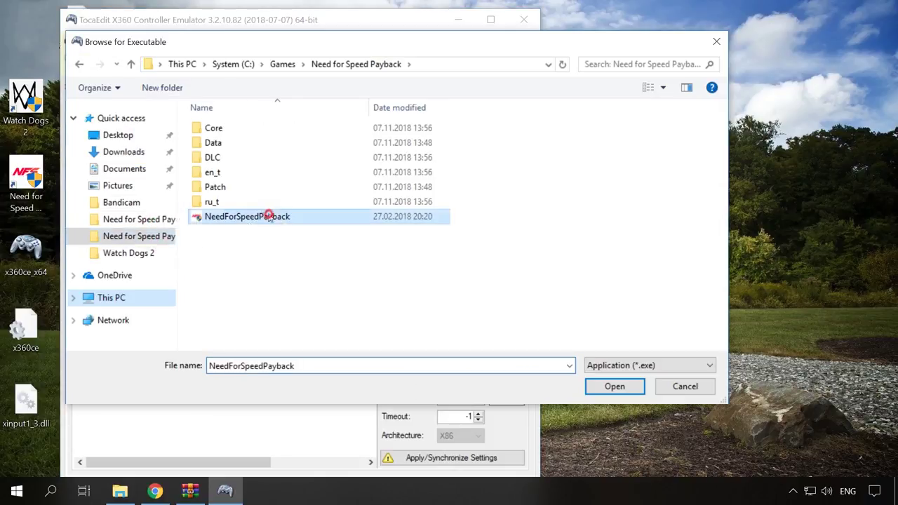
pyautogui.click(614, 385)
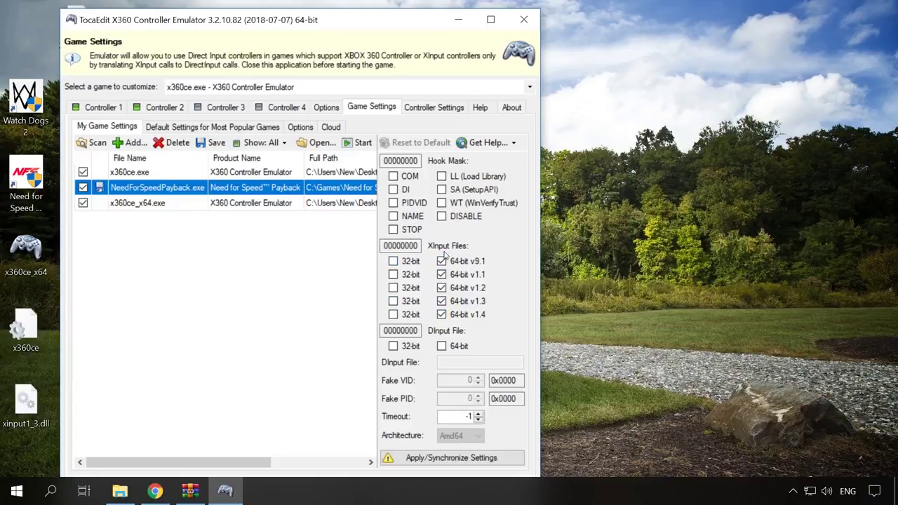
# Apply the 64-bit XInput files v9.1 to v1.4 and the COM hook mask to the game, and check GitHub's HookMode compatibility list.
pyautogui.click(442, 261)
pyautogui.click(393, 176)
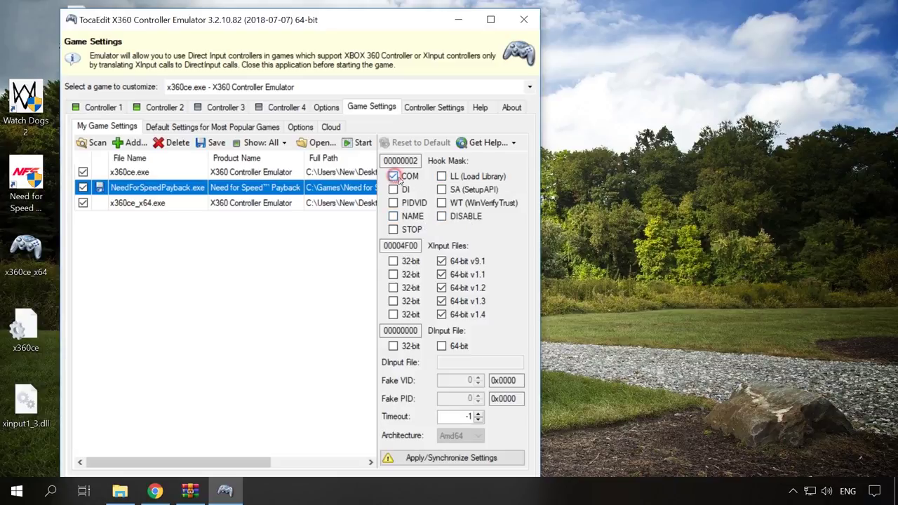
pyautogui.click(466, 465)
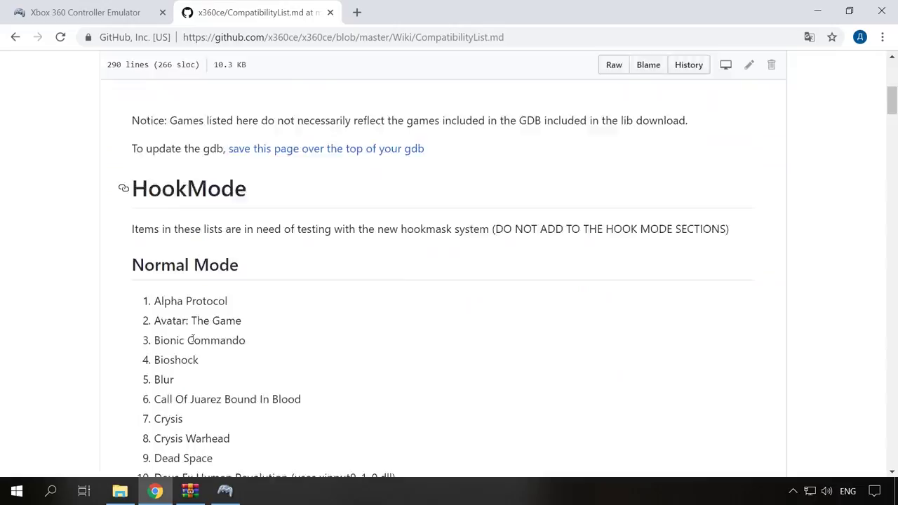
pyautogui.scroll(-11, 185, 293)
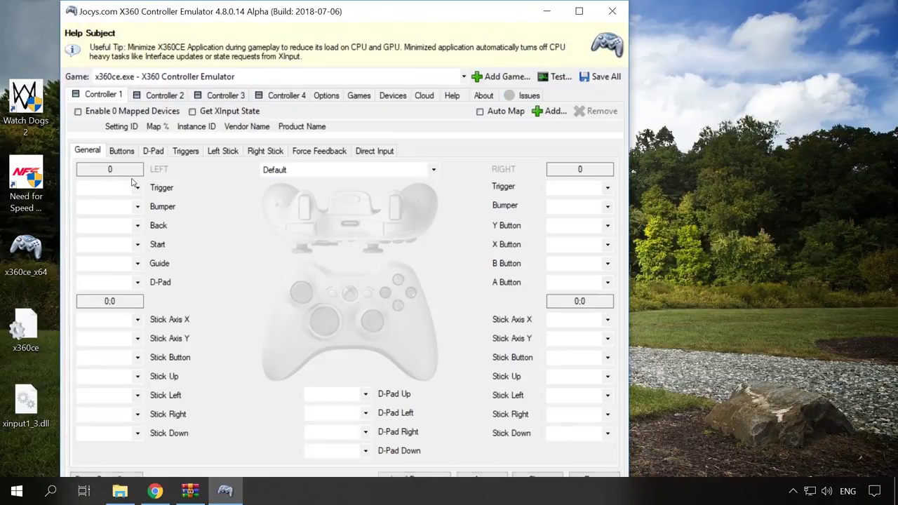
# Maximize the x360ce 4.8.0.14 Alpha window and add the NeedForSpeedPayback executable to its games.
pyautogui.click(578, 11)
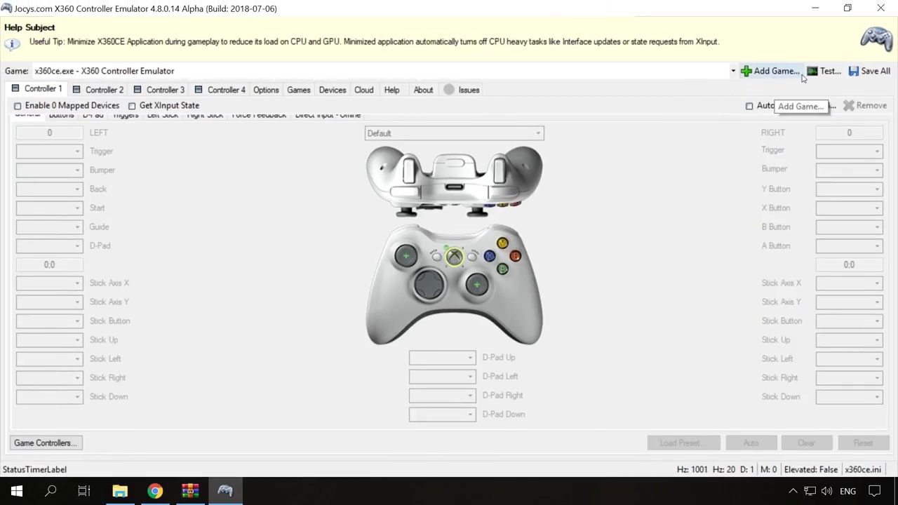
pyautogui.click(773, 73)
pyautogui.click(84, 221)
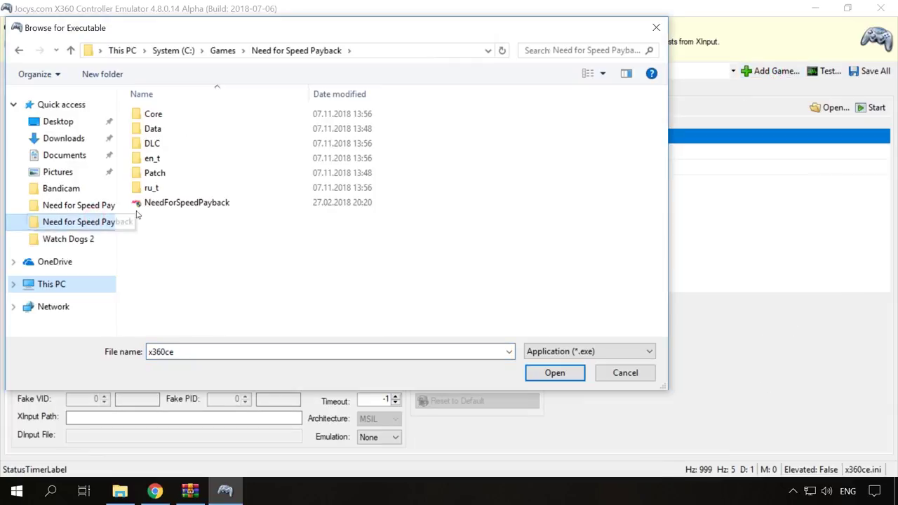
pyautogui.click(192, 203)
pyautogui.click(551, 375)
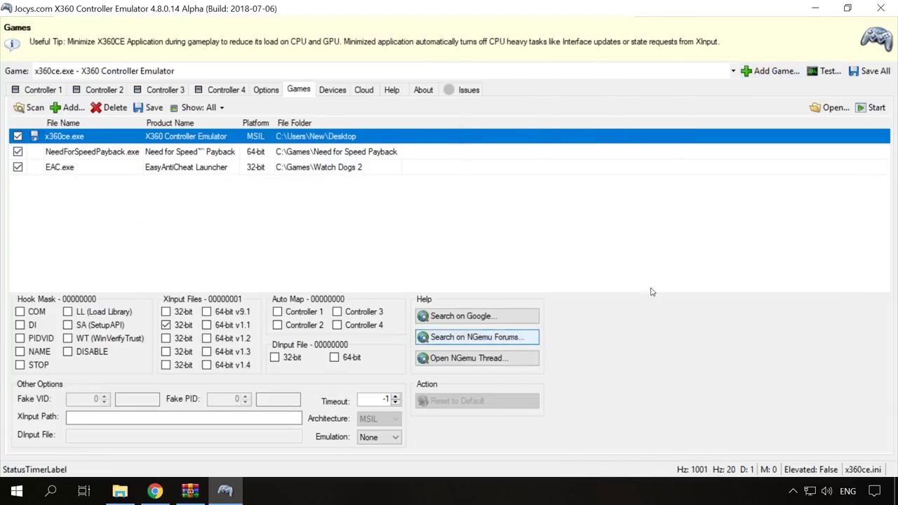
# Minimize the emulator and open the properties of the Need for Speed Payback desktop shortcut.
pyautogui.click(815, 8)
pyautogui.click(28, 199)
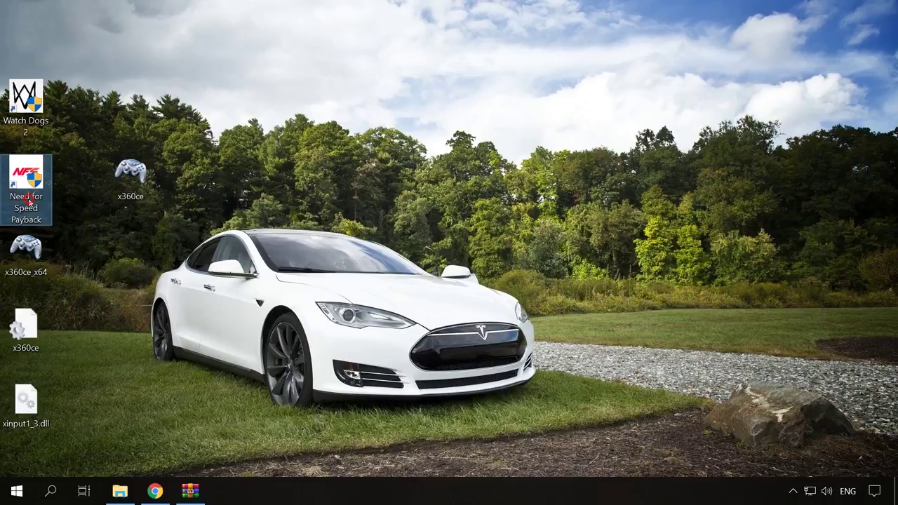
pyautogui.rightClick(28, 200)
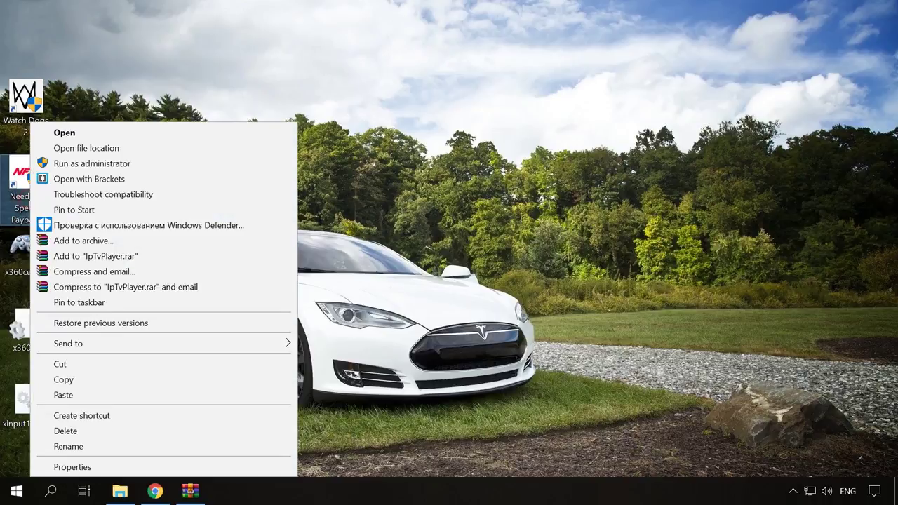
pyautogui.click(46, 466)
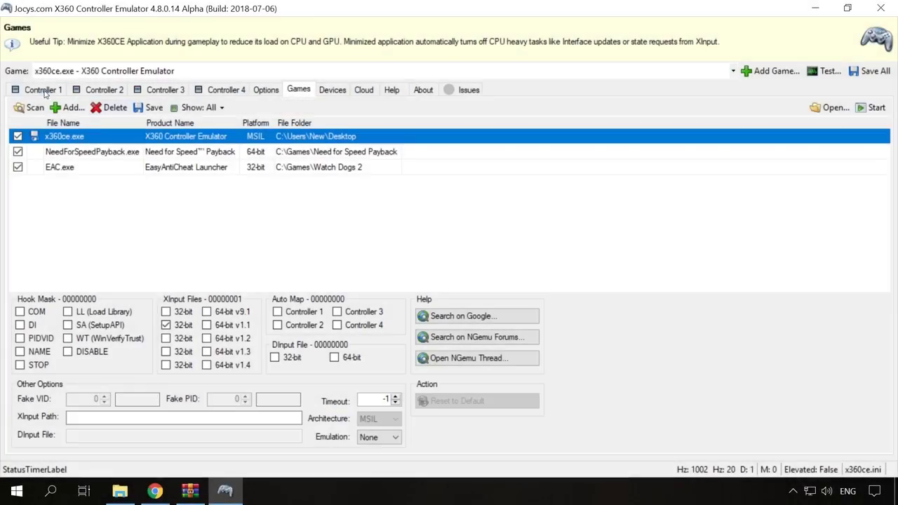
# Map the first Twin USB Gamepad in the device list to Controller 1.
pyautogui.click(42, 90)
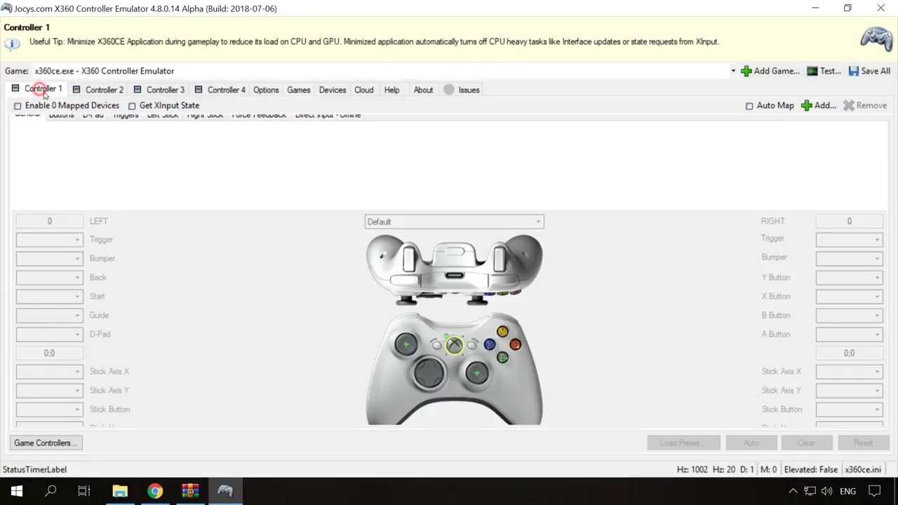
pyautogui.click(820, 106)
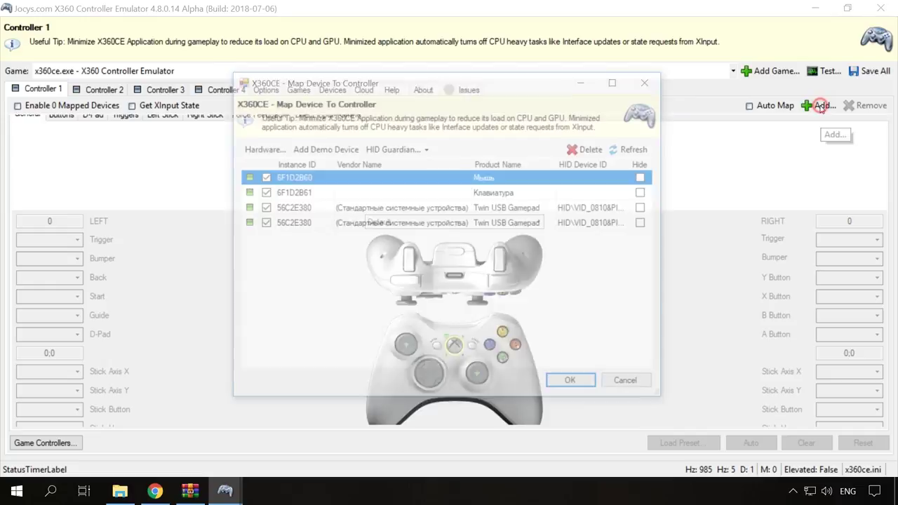
pyautogui.click(390, 208)
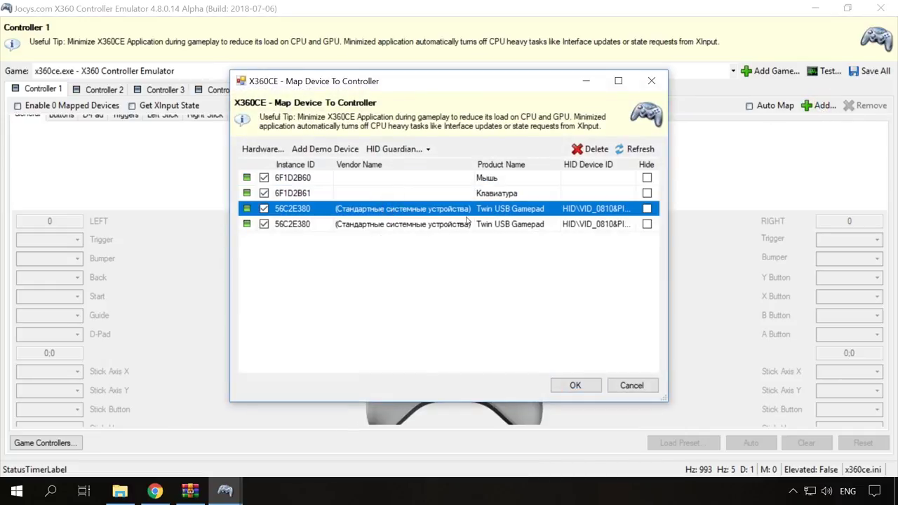
pyautogui.click(575, 385)
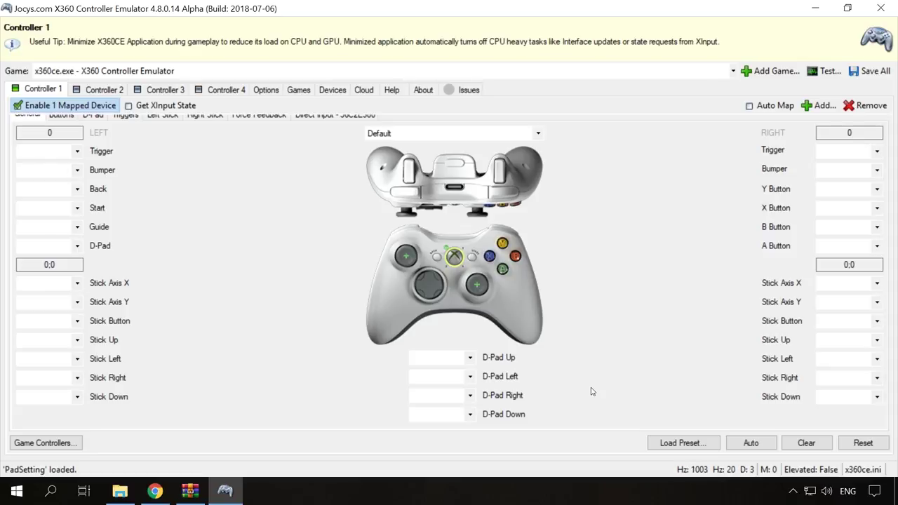
# Fill in Controller 1's button and stick assignments automatically and save all settings.
pyautogui.click(745, 448)
pyautogui.click(466, 266)
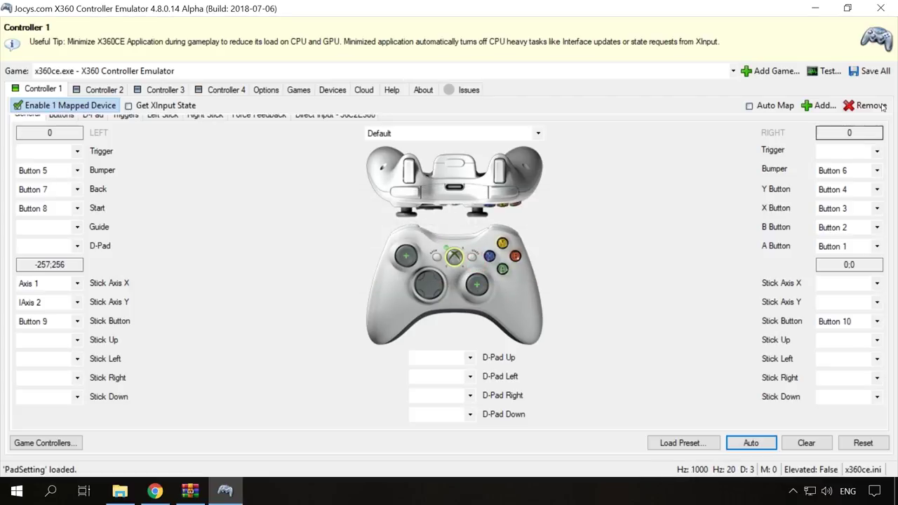
pyautogui.click(876, 74)
# Minimize the emulator and launch Need for Speed Payback from the desktop.
pyautogui.click(813, 11)
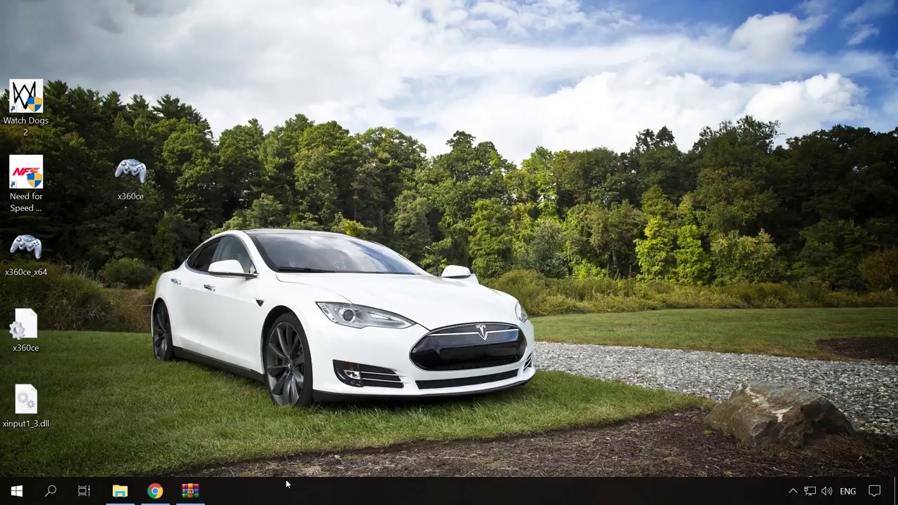
pyautogui.doubleClick(39, 207)
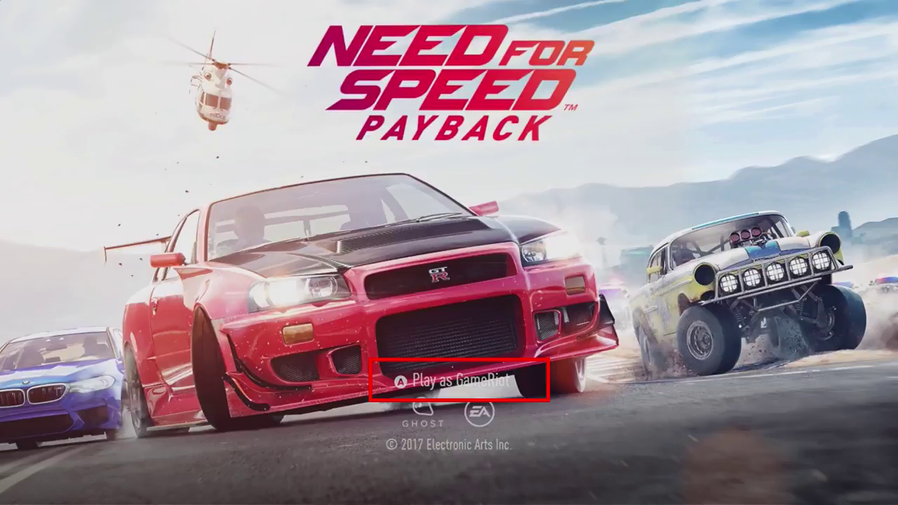